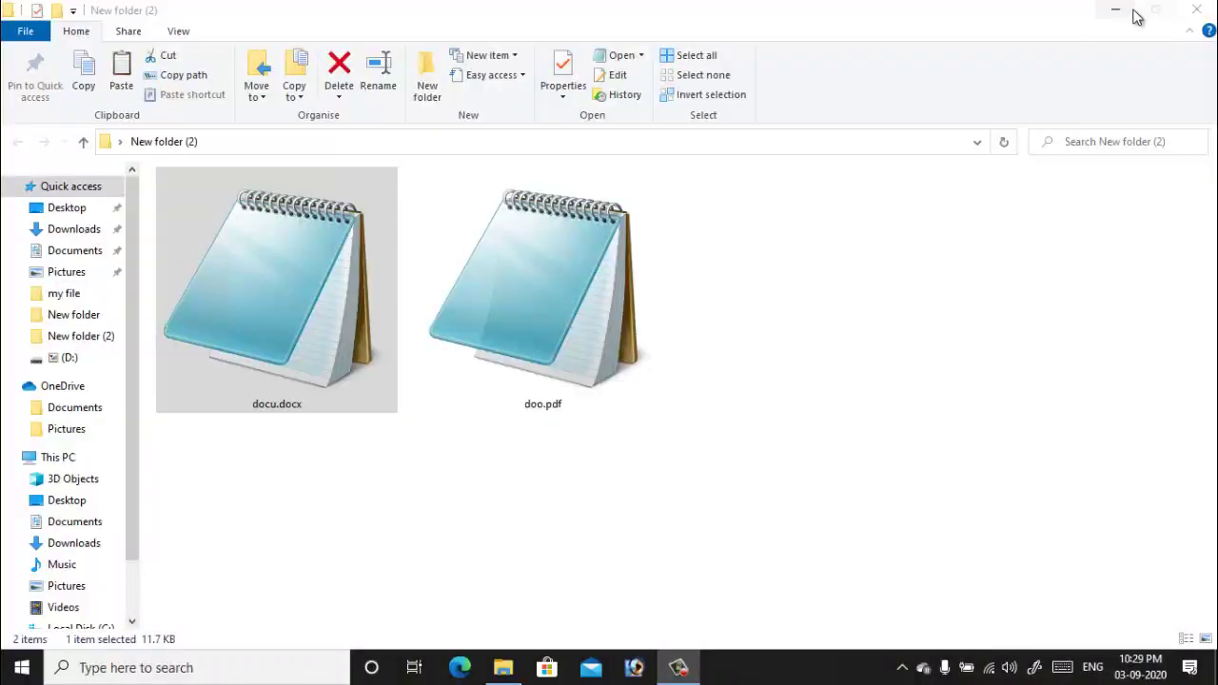
Minimise the File Explorer folder window to reveal the Windows desktop.
{"action": "left_click", "coordinate": [1195, 11]}
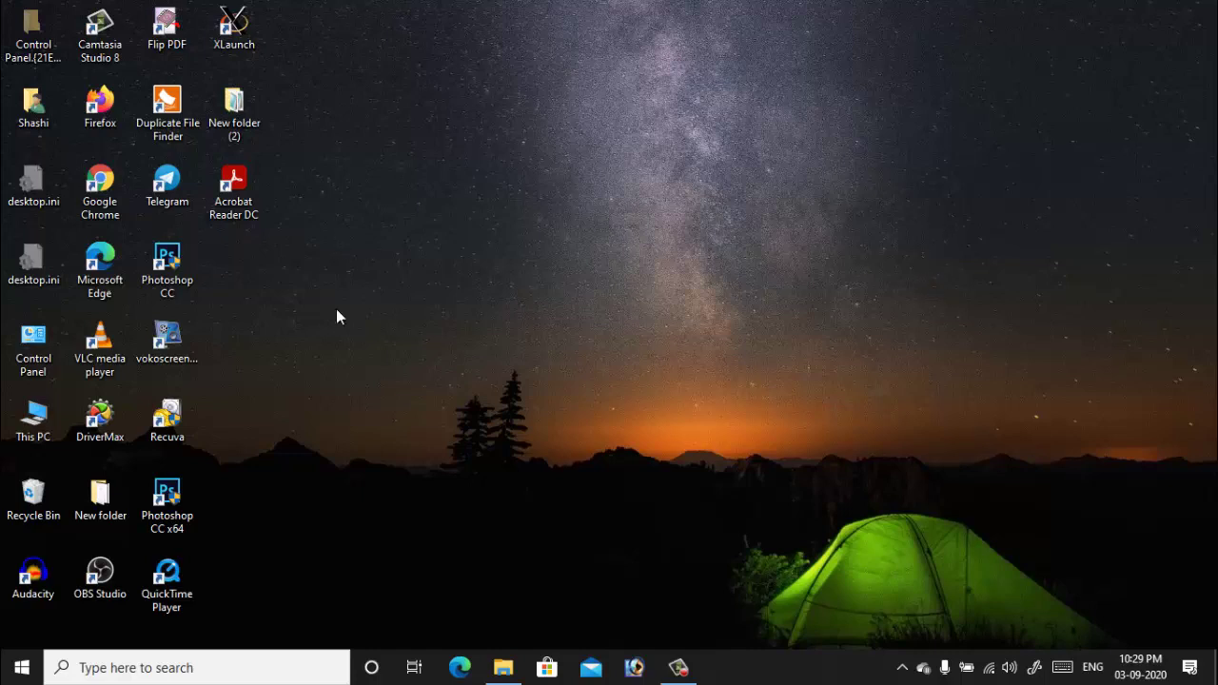
Restore the New folder (2) window to check docu.docx and doo.pdf, both with Notepad icons.
{"action": "left_click", "coordinate": [519, 667]}
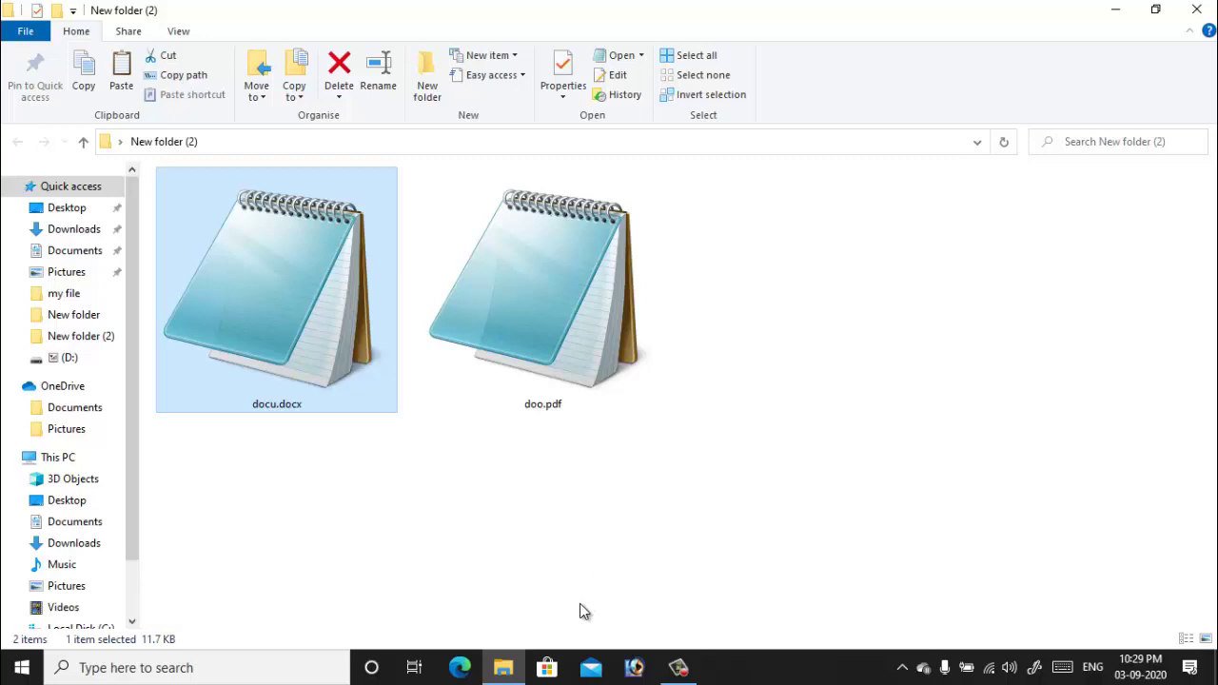
{"action": "left_click", "coordinate": [507, 560]}
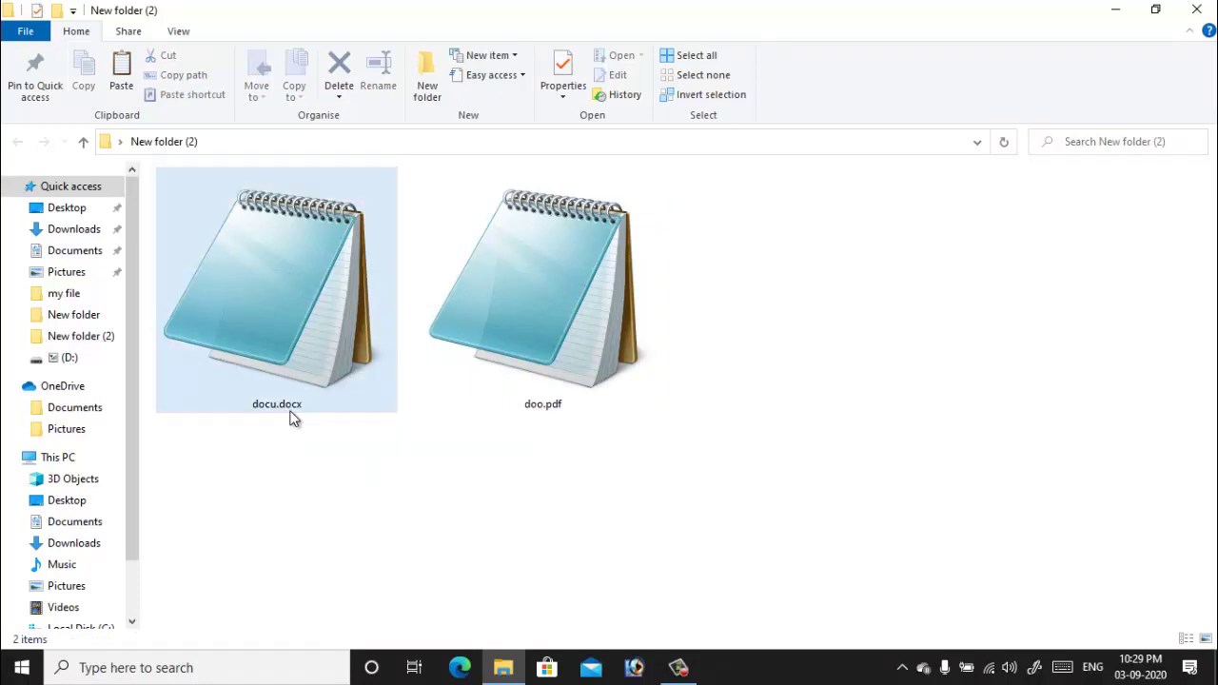
{"action": "mouse_move", "coordinate": [287, 417]}
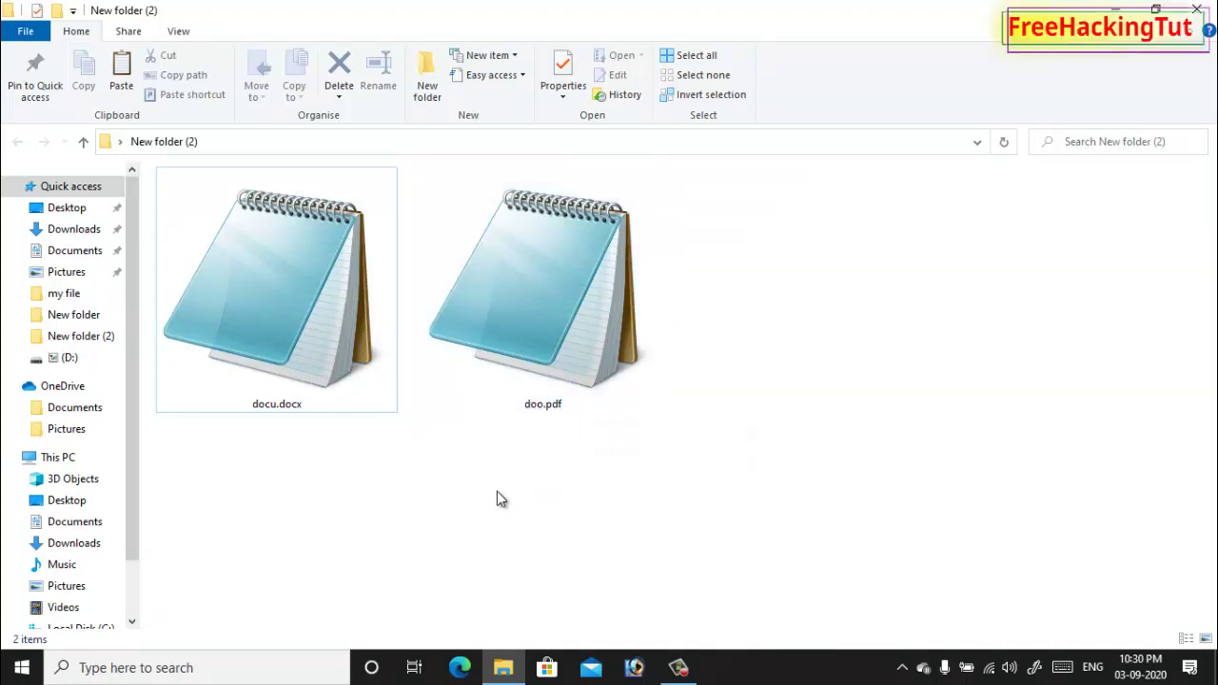
Open docu.docx, which shows as garbled text in Notepad, then close it.
{"action": "mouse_move", "coordinate": [261, 319]}
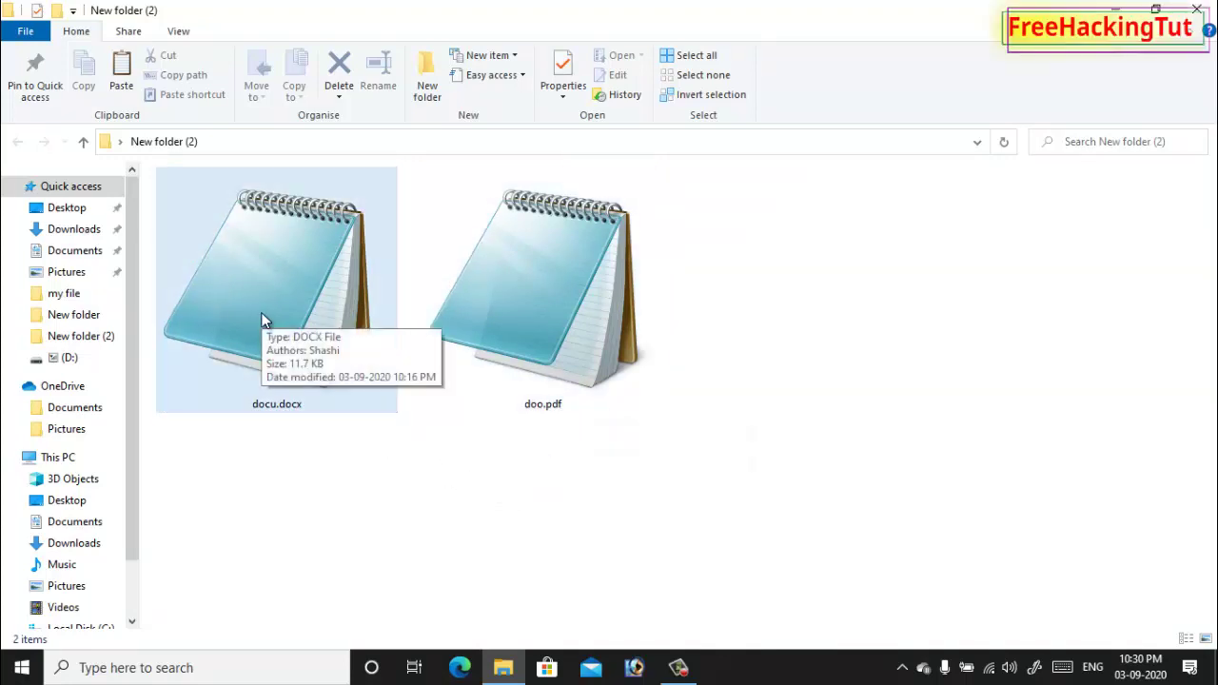
{"action": "double_click", "coordinate": [250, 307]}
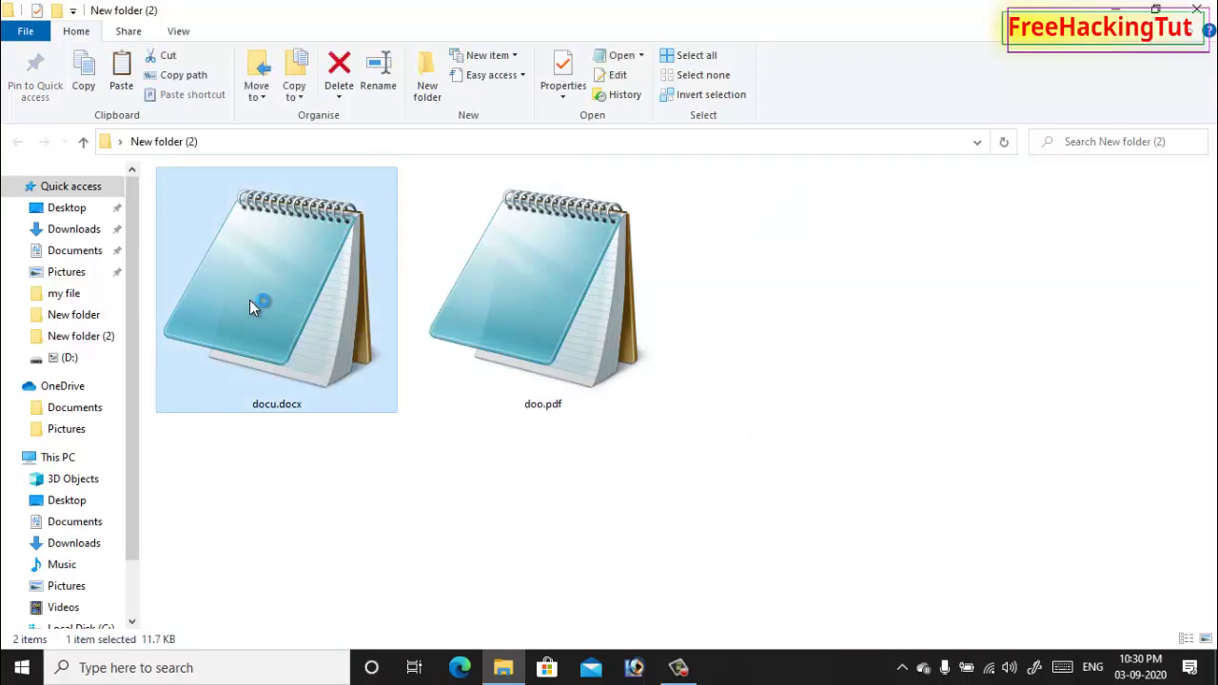
{"action": "left_click_drag", "start_coordinate": [295, 164], "coordinate": [533, 123]}
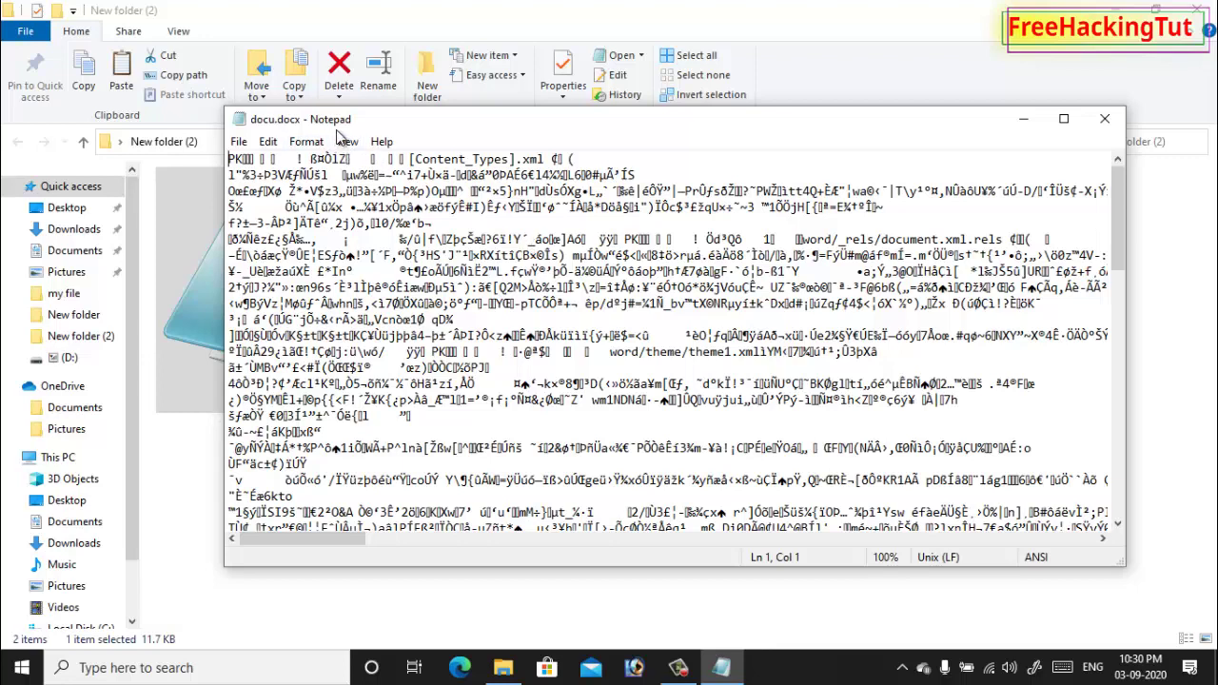
{"action": "left_click", "coordinate": [1104, 118]}
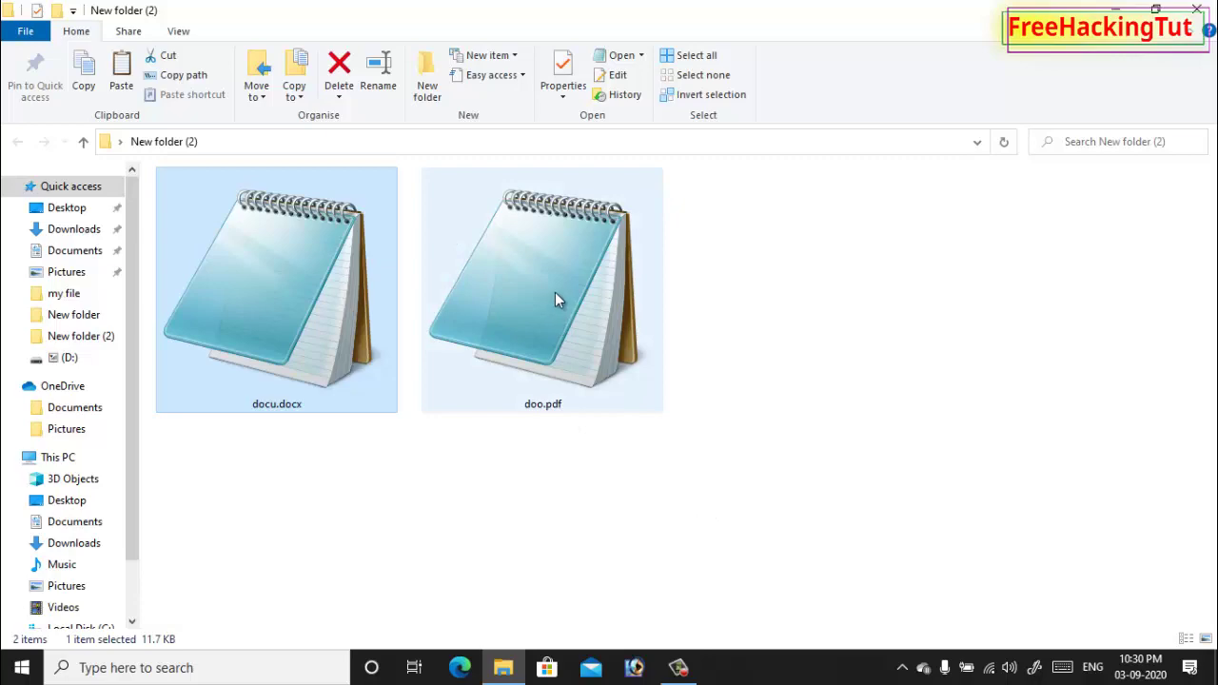
Open doo.pdf in Notepad and scroll through its raw %PDF-1.5 code.
{"action": "double_click", "coordinate": [554, 298]}
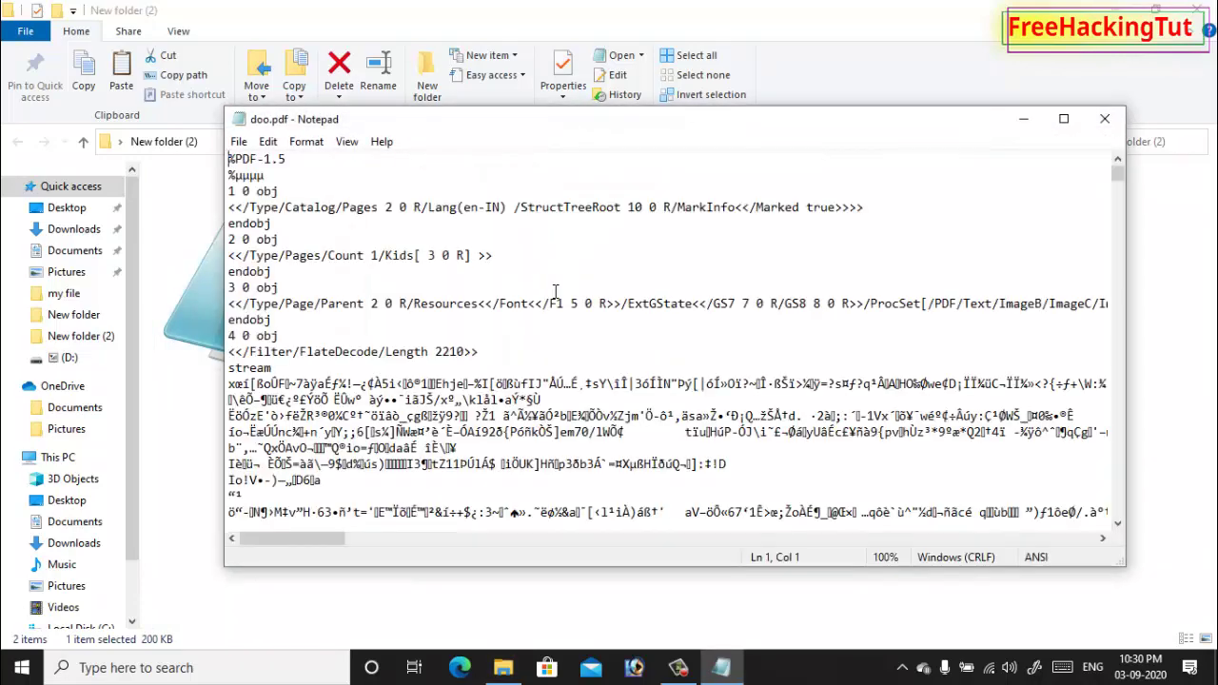
{"action": "scroll", "coordinate": [556, 293], "scroll_direction": "down", "scroll_amount": 4}
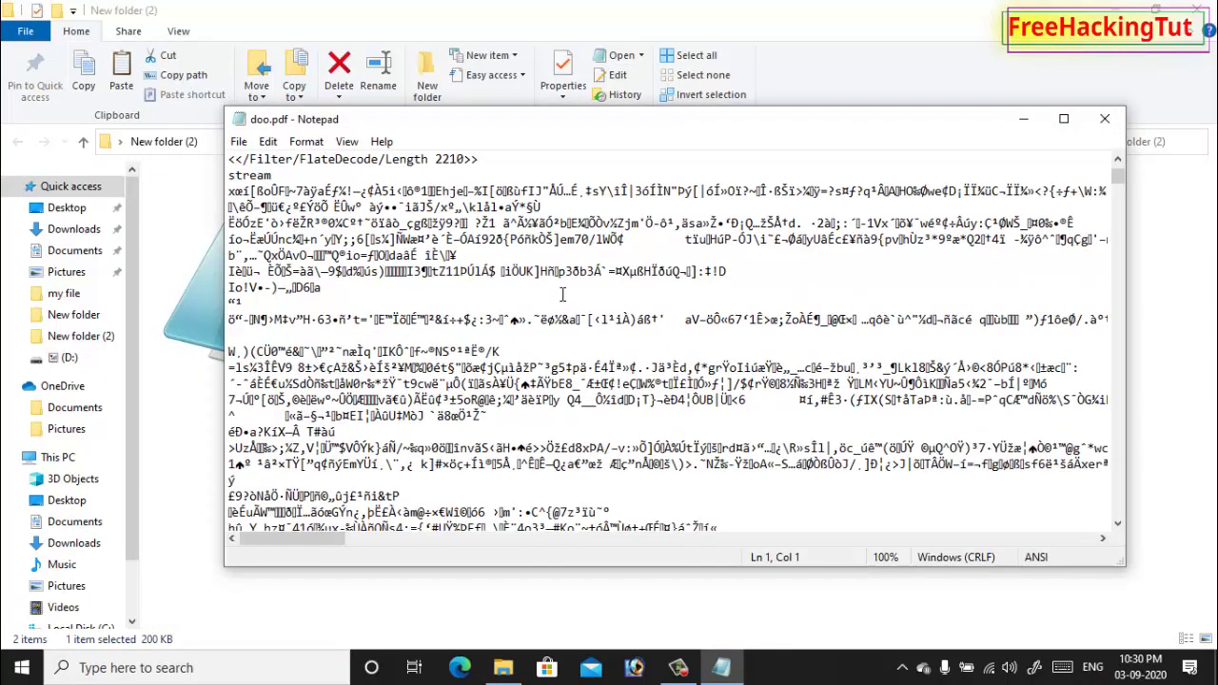
{"action": "scroll", "coordinate": [562, 295], "scroll_direction": "up", "scroll_amount": 4}
{"action": "scroll", "coordinate": [564, 289], "scroll_direction": "down", "scroll_amount": 7}
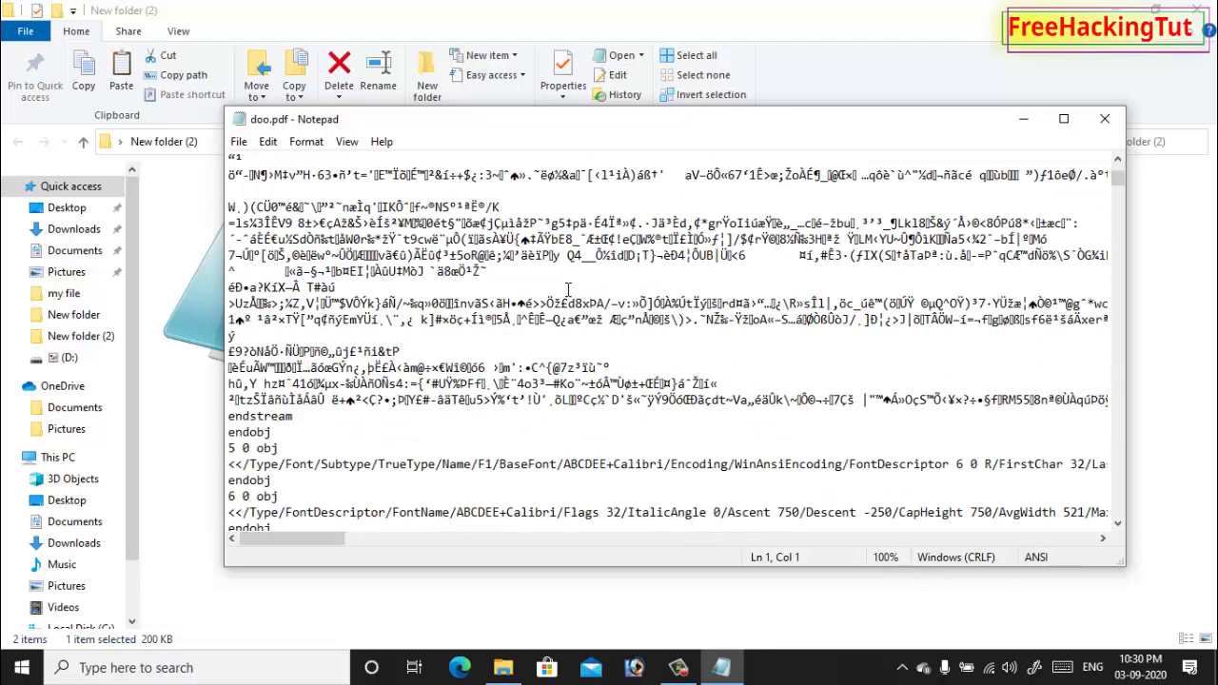
{"action": "scroll", "coordinate": [568, 288], "scroll_direction": "up", "scroll_amount": 6}
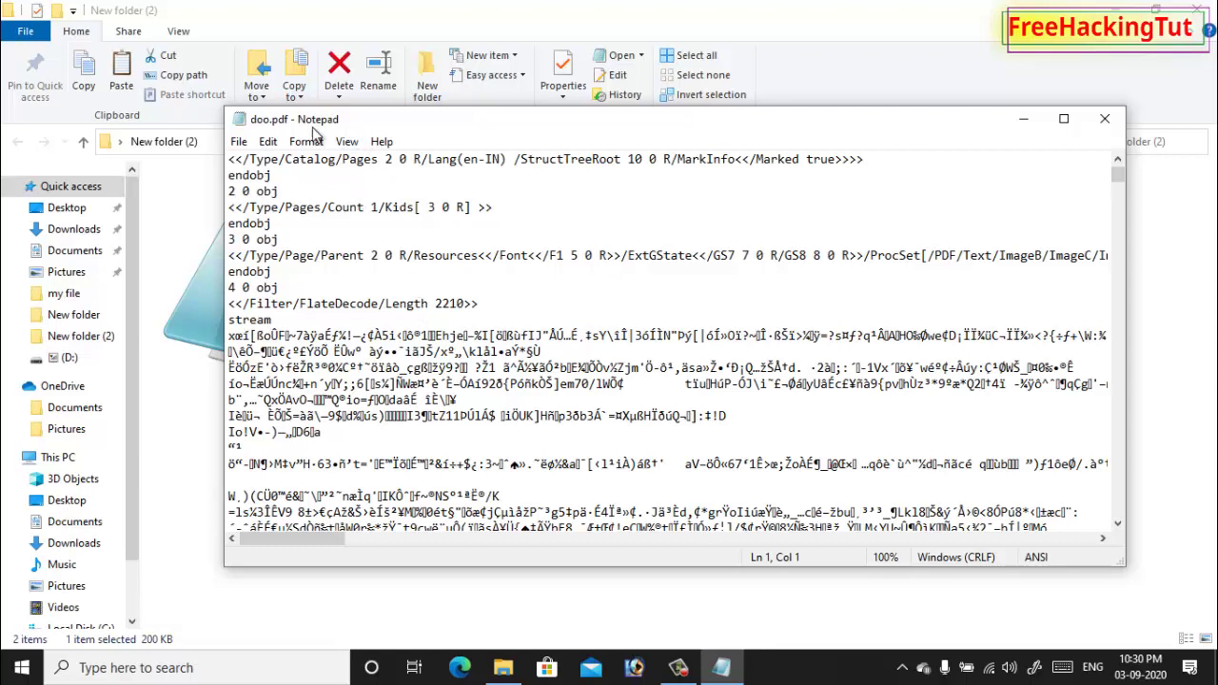
Close the doo.pdf Notepad window, refresh New folder (2), and bring up docu.docx's context menu.
{"action": "left_click", "coordinate": [1104, 119]}
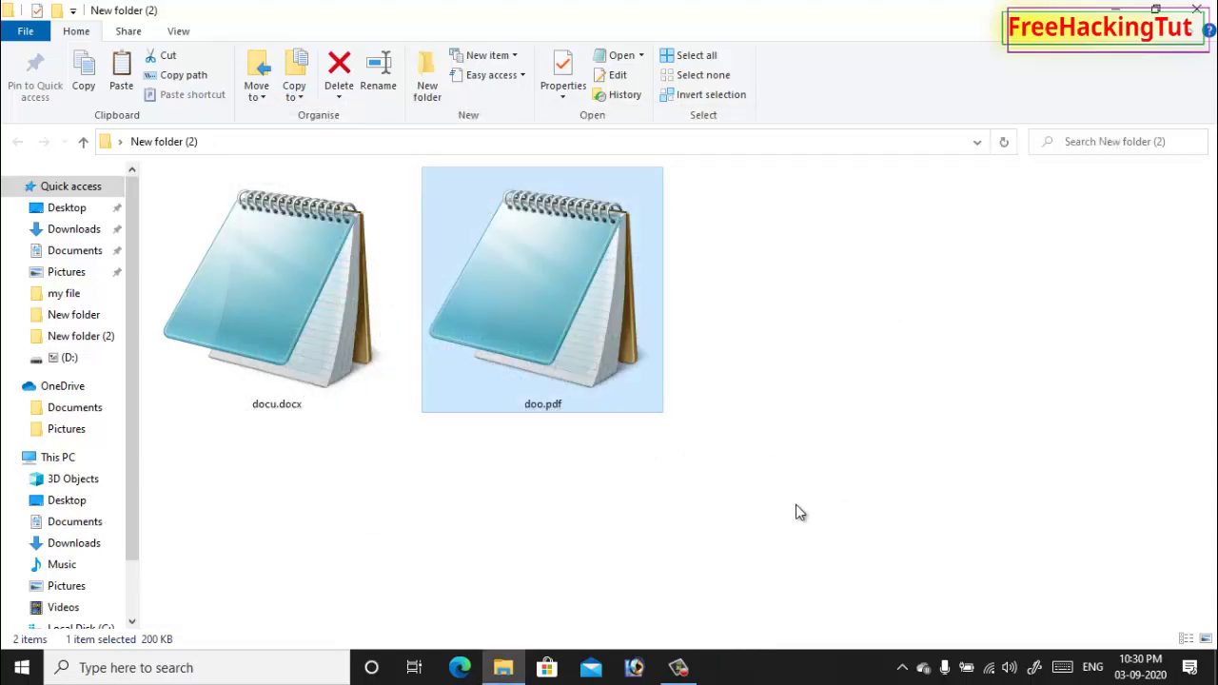
{"action": "right_click", "coordinate": [782, 507]}
{"action": "left_click", "coordinate": [871, 325]}
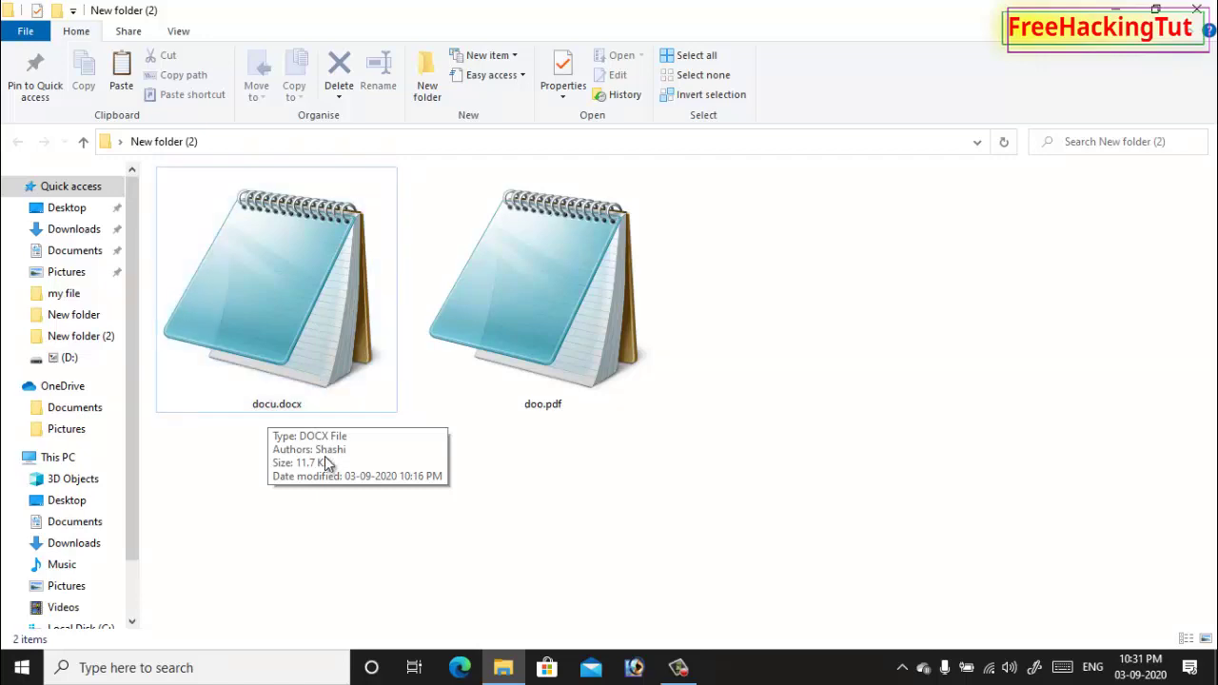
{"action": "double_click", "coordinate": [281, 306]}
{"action": "right_click", "coordinate": [281, 306]}
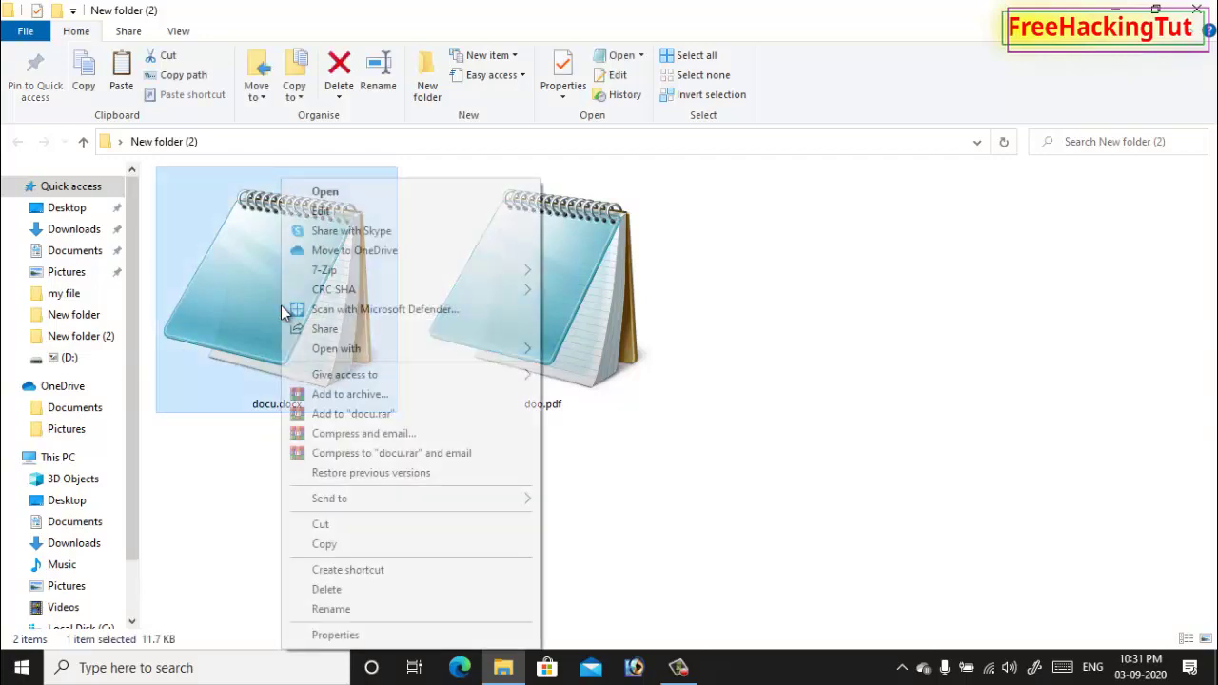
Open docu.docx Properties and bring up the Opens with chooser for .docx files.
{"action": "left_click", "coordinate": [371, 636]}
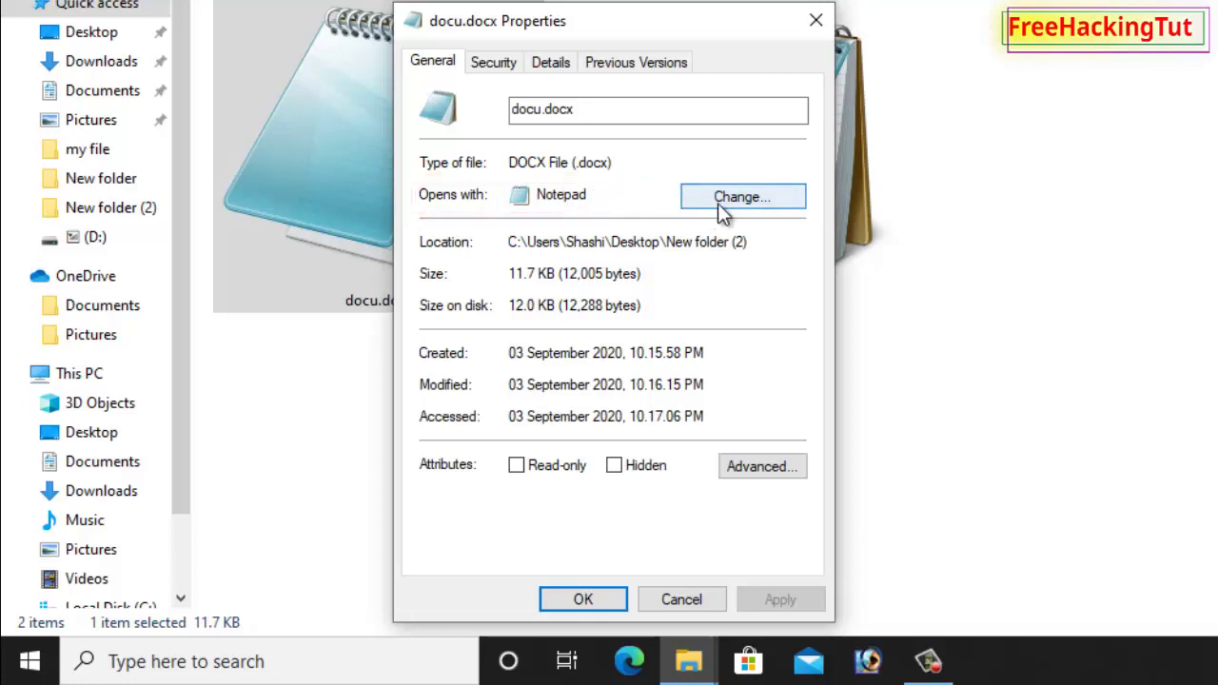
{"action": "left_click", "coordinate": [747, 205]}
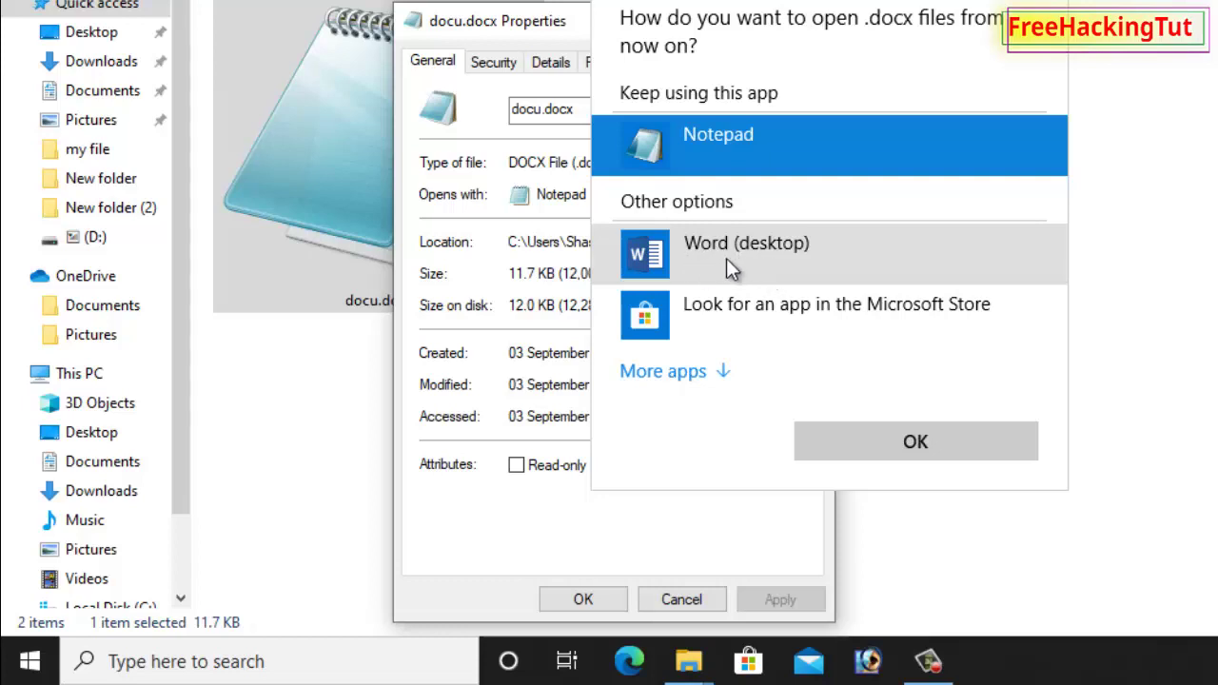
Set .docx files to open with Word (desktop) and apply it in docu.docx Properties.
{"action": "left_click", "coordinate": [725, 255]}
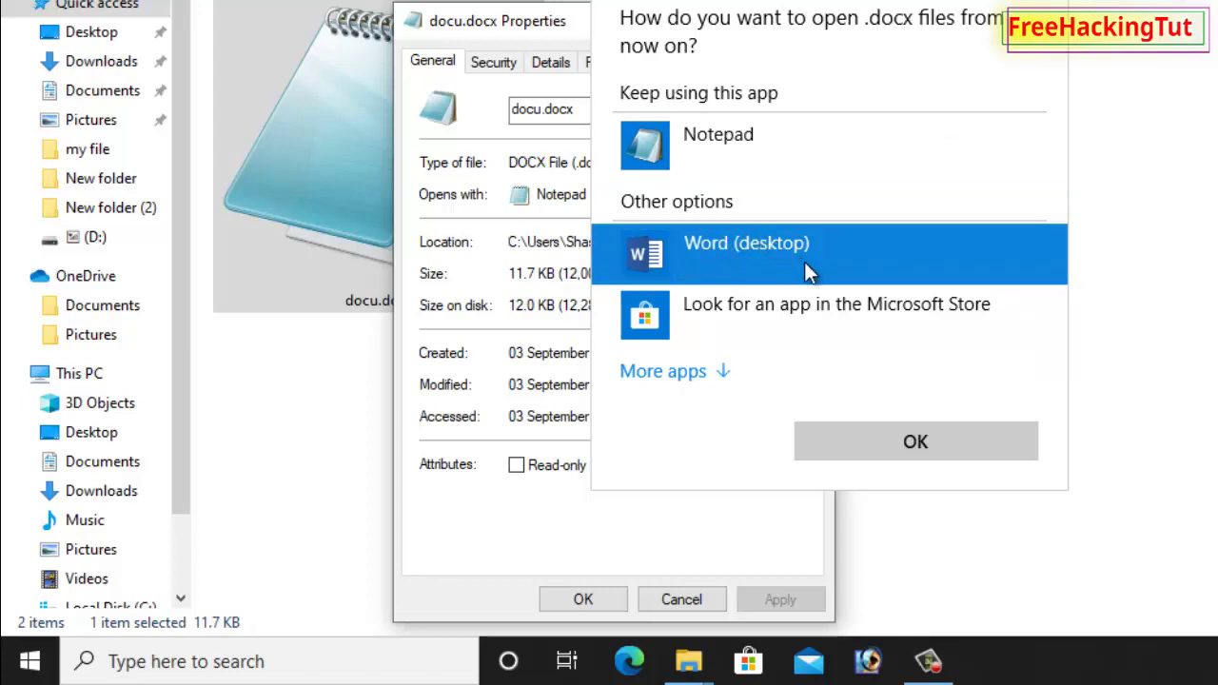
{"action": "left_click", "coordinate": [695, 377]}
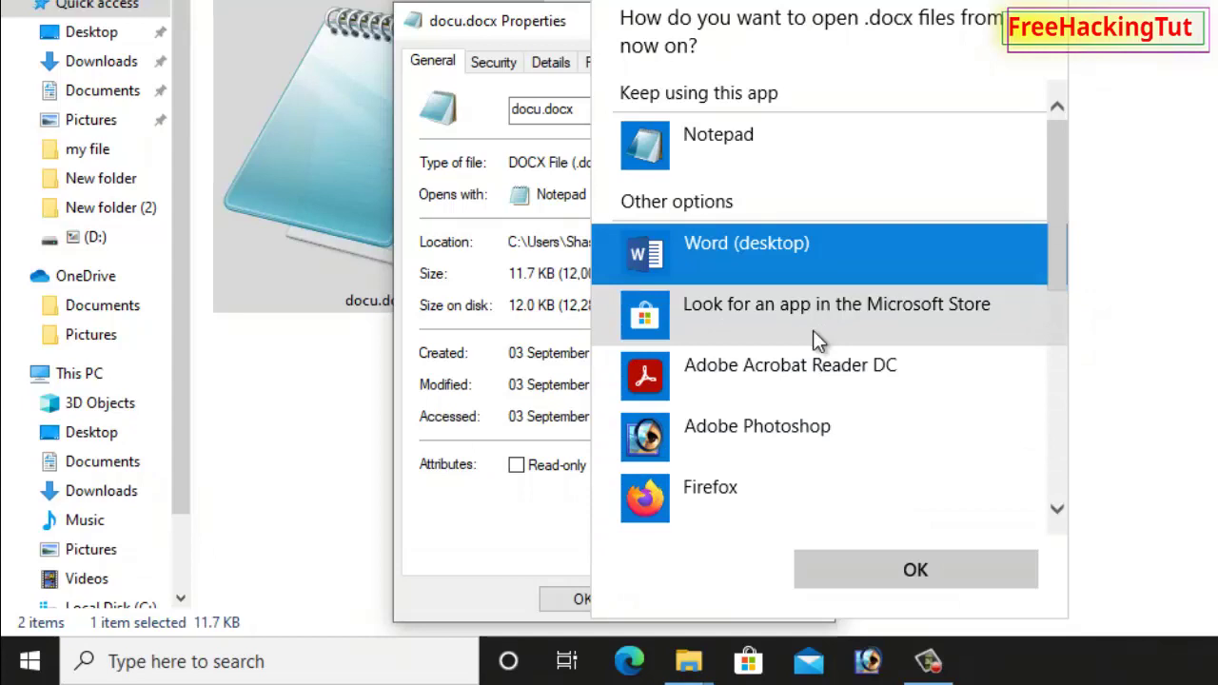
{"action": "left_click", "coordinate": [919, 577]}
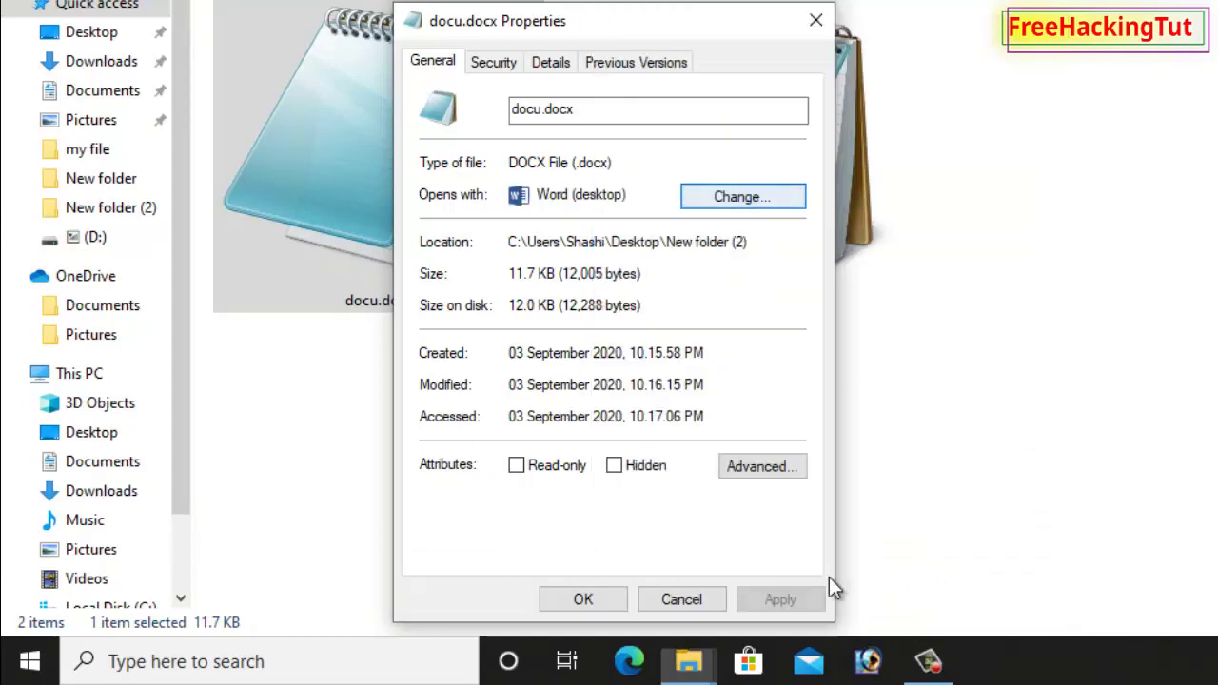
{"action": "left_click", "coordinate": [780, 601]}
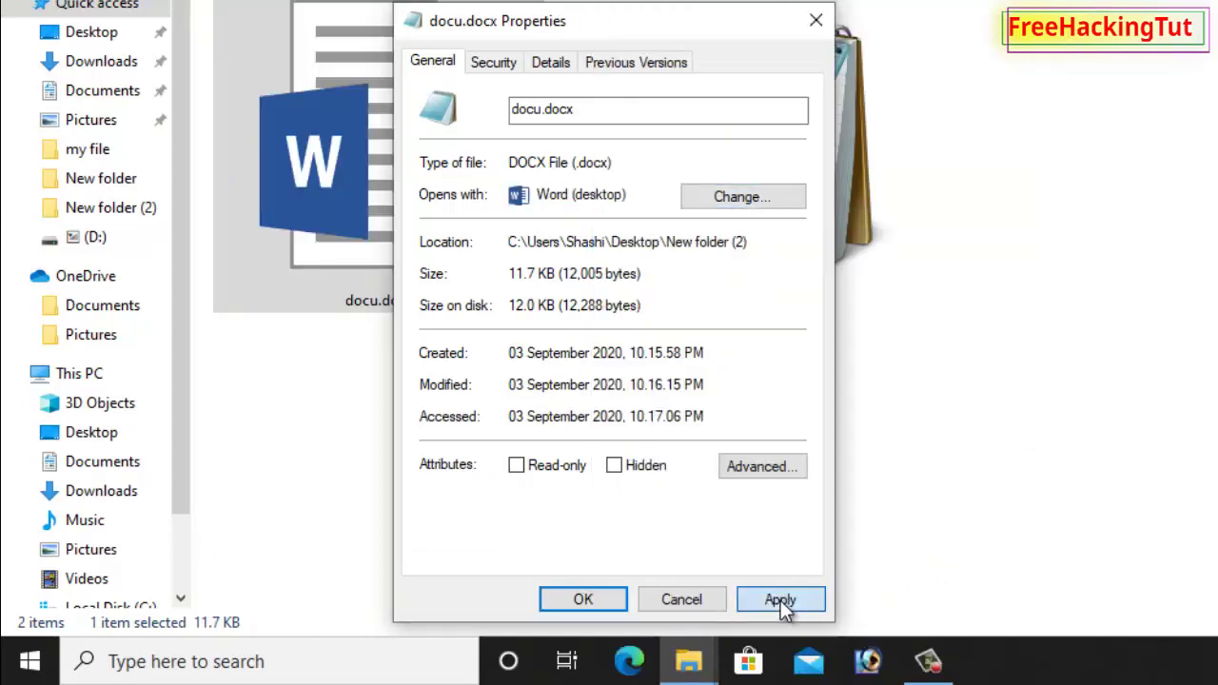
{"action": "left_click", "coordinate": [583, 599]}
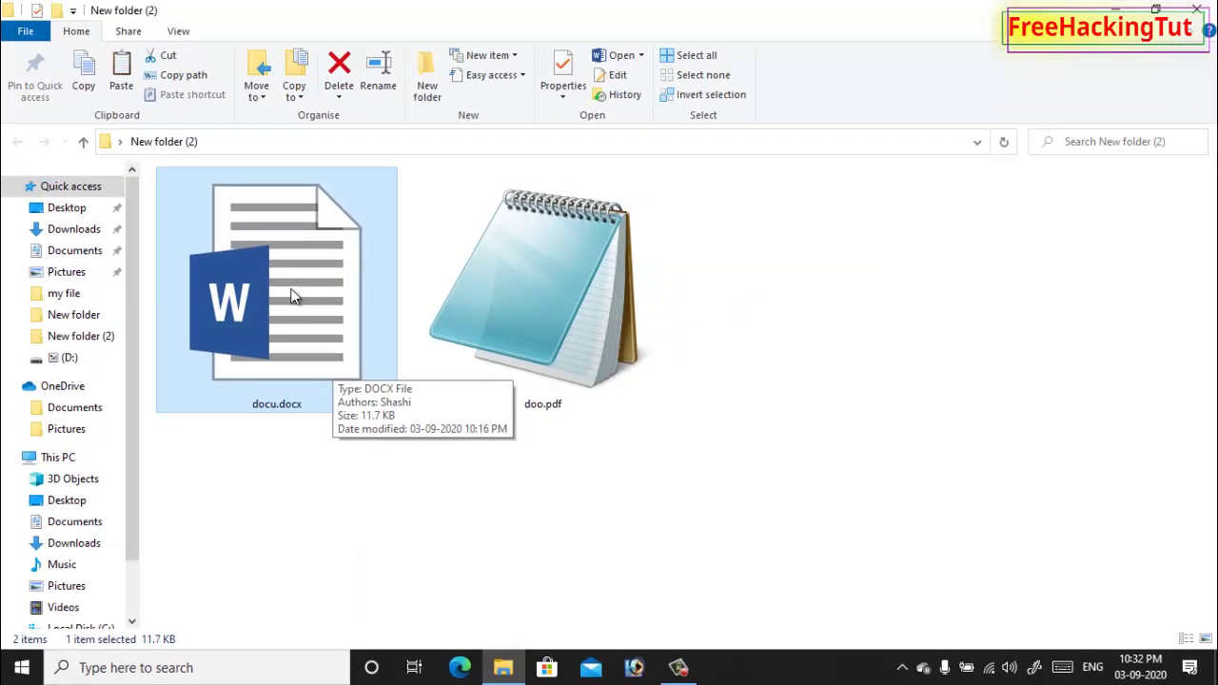
{"action": "double_click", "coordinate": [292, 295]}
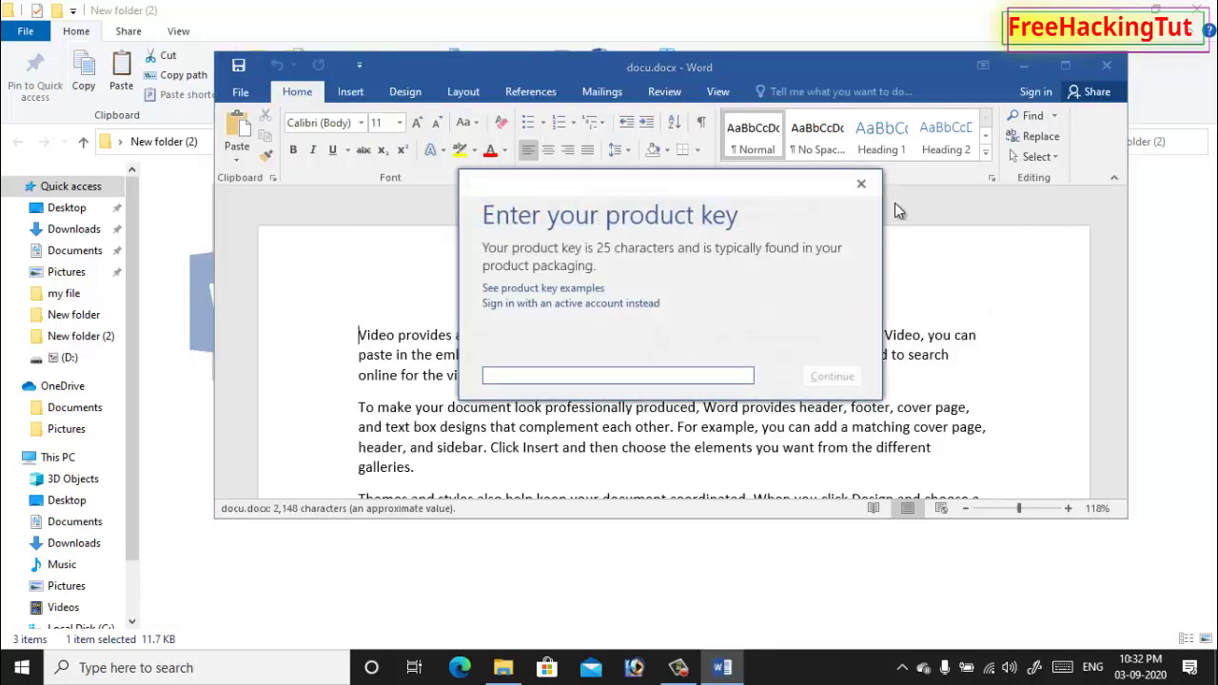
{"action": "left_click", "coordinate": [861, 187]}
{"action": "left_click", "coordinate": [1065, 67]}
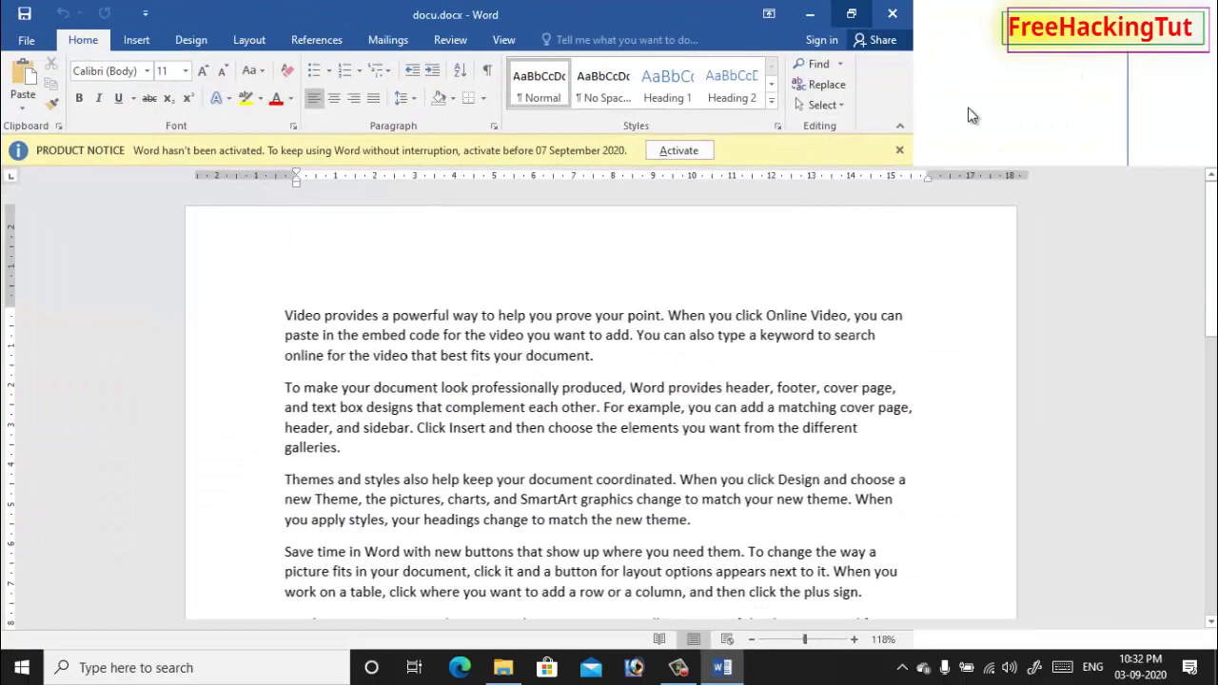
{"action": "scroll", "coordinate": [495, 442], "scroll_direction": "down", "scroll_amount": 8}
{"action": "scroll", "coordinate": [518, 434], "scroll_direction": "up", "scroll_amount": 3}
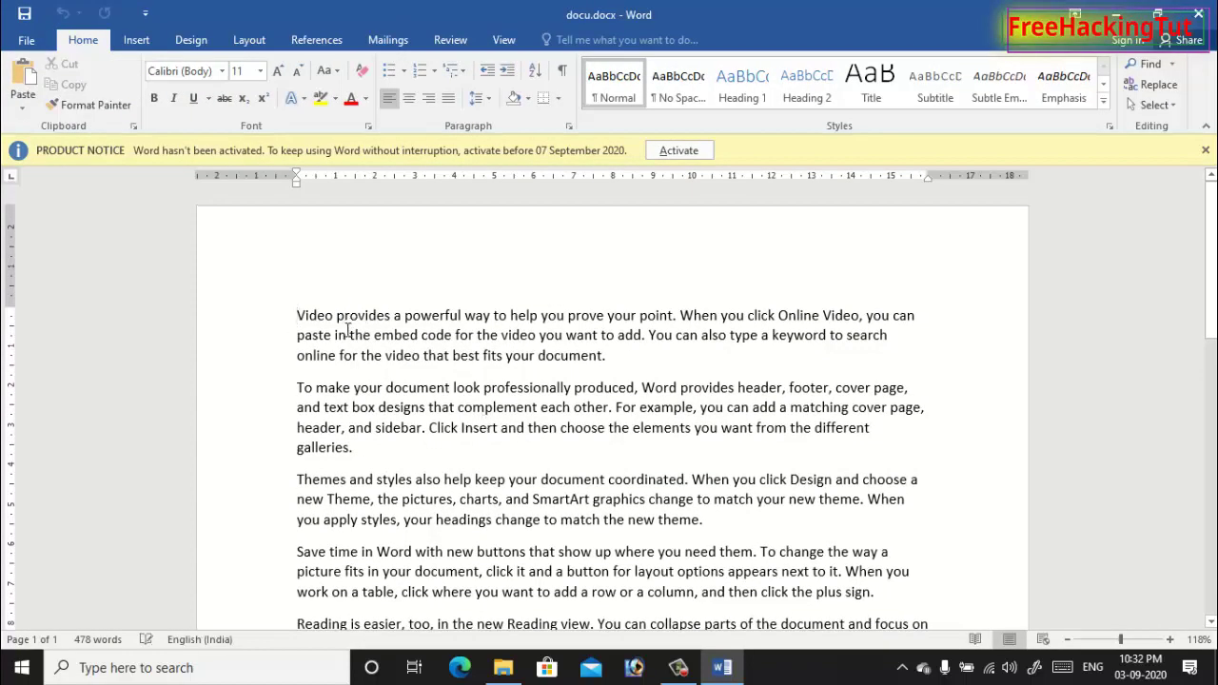
{"action": "scroll", "coordinate": [694, 297], "scroll_direction": "down", "scroll_amount": 6}
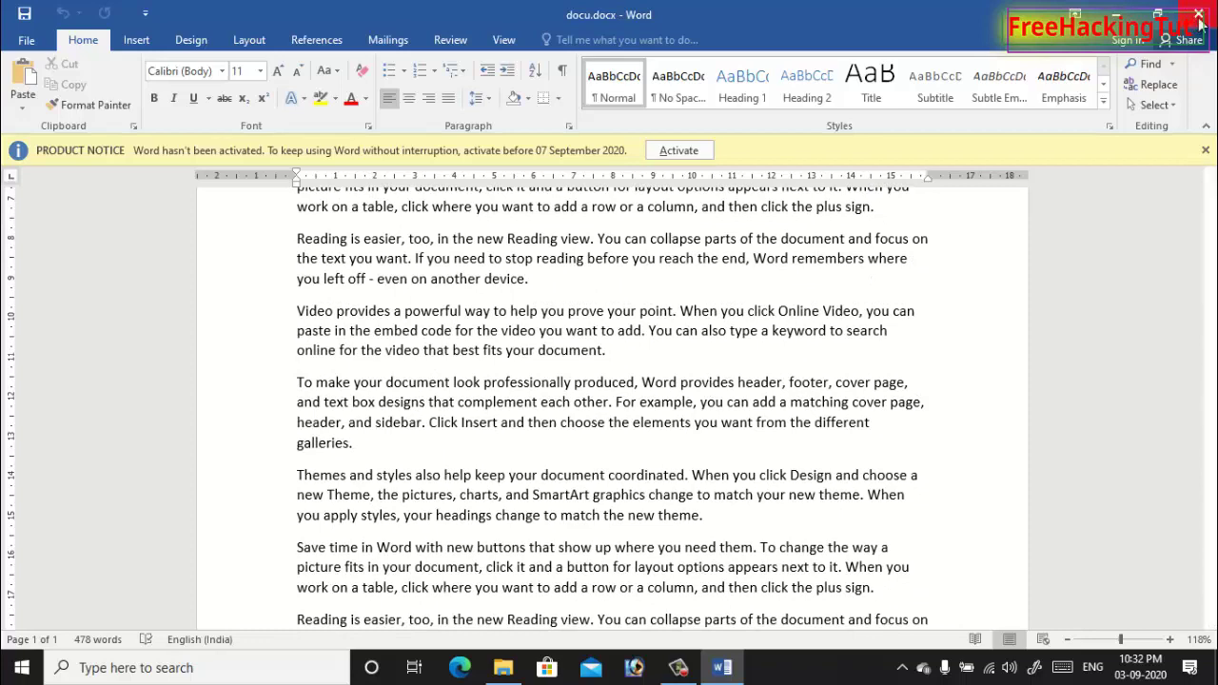
{"action": "left_click", "coordinate": [1200, 12]}
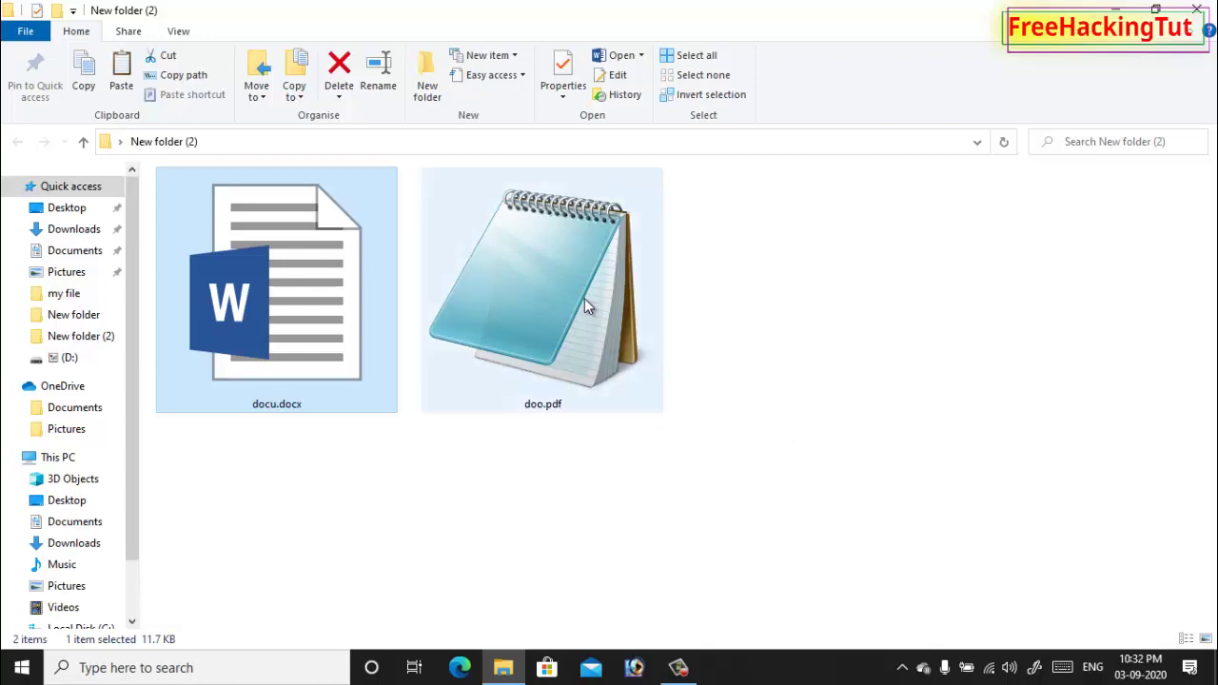
Open doo.pdf Properties and bring up the Opens with chooser for .pdf files.
{"action": "left_click", "coordinate": [777, 333]}
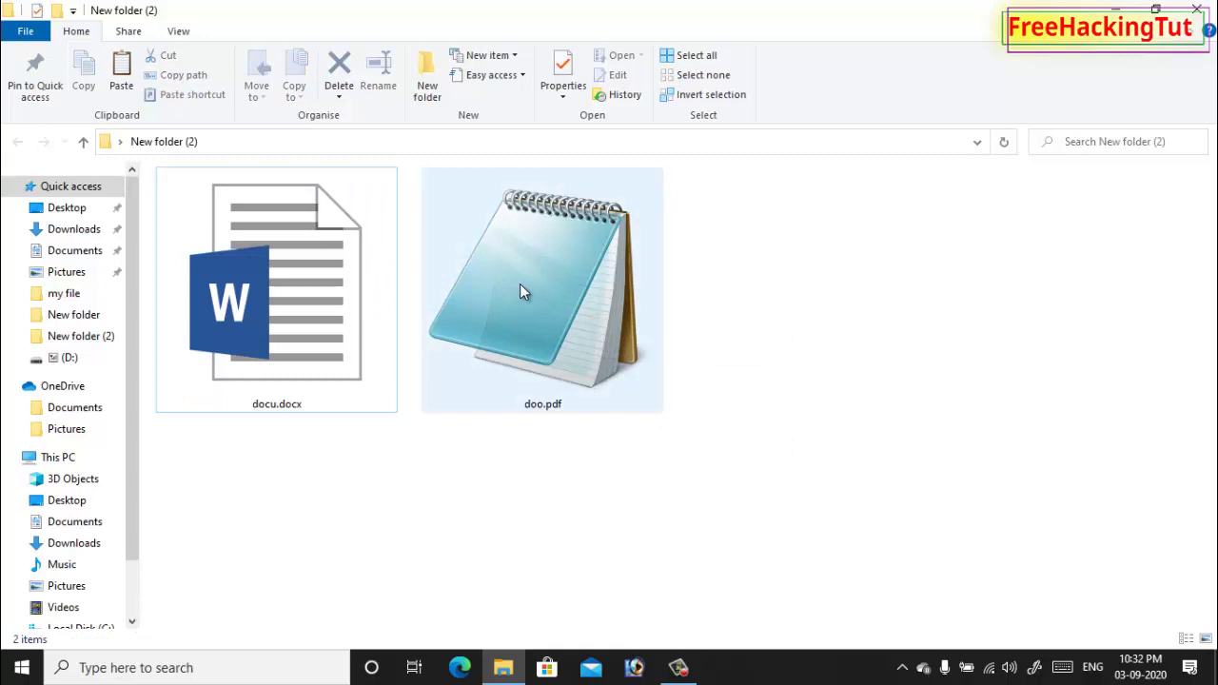
{"action": "right_click", "coordinate": [542, 264]}
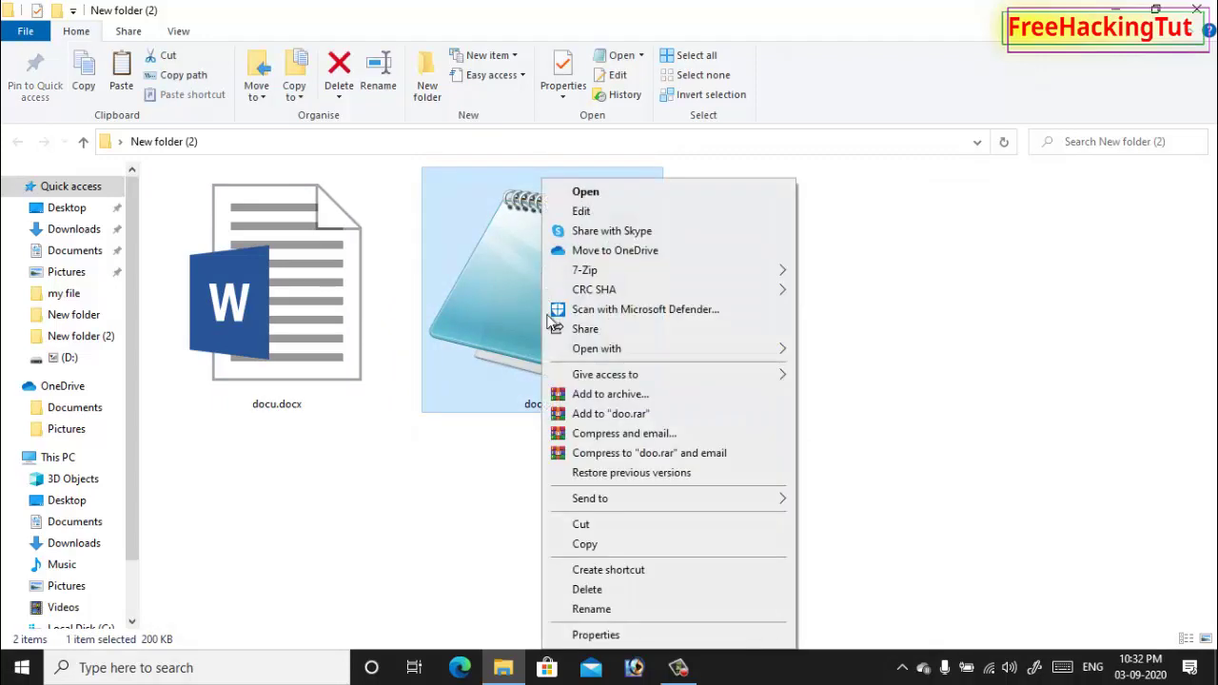
{"action": "left_click", "coordinate": [608, 634]}
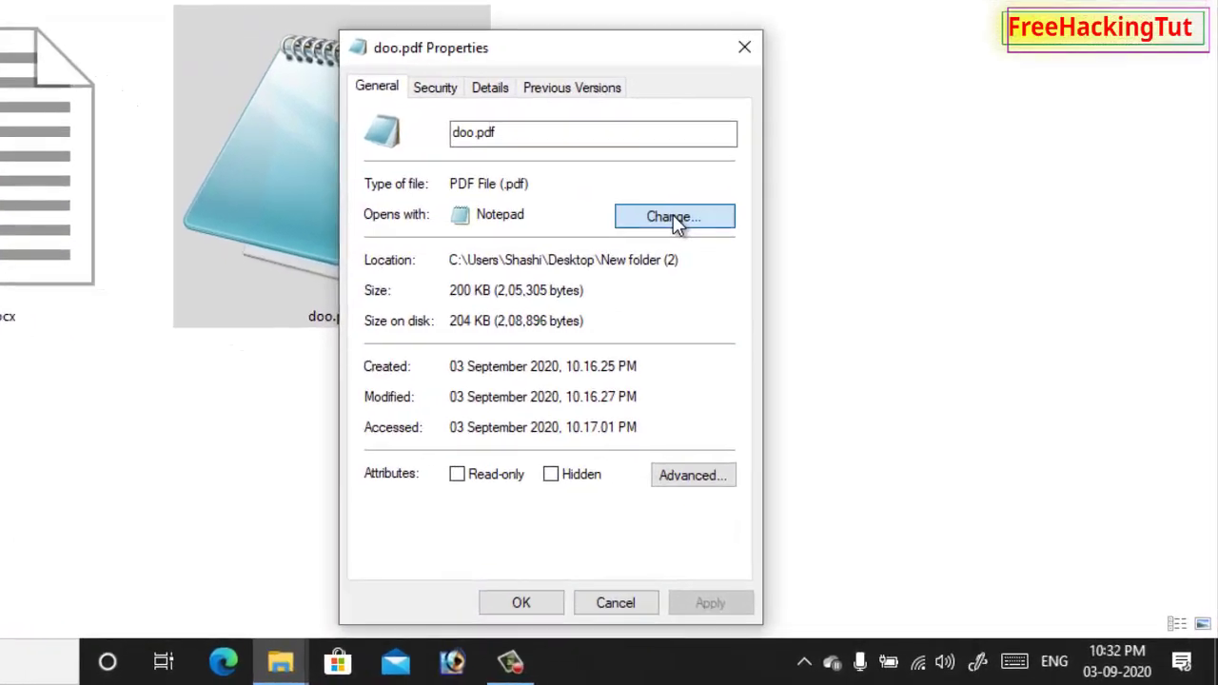
{"action": "left_click", "coordinate": [717, 255]}
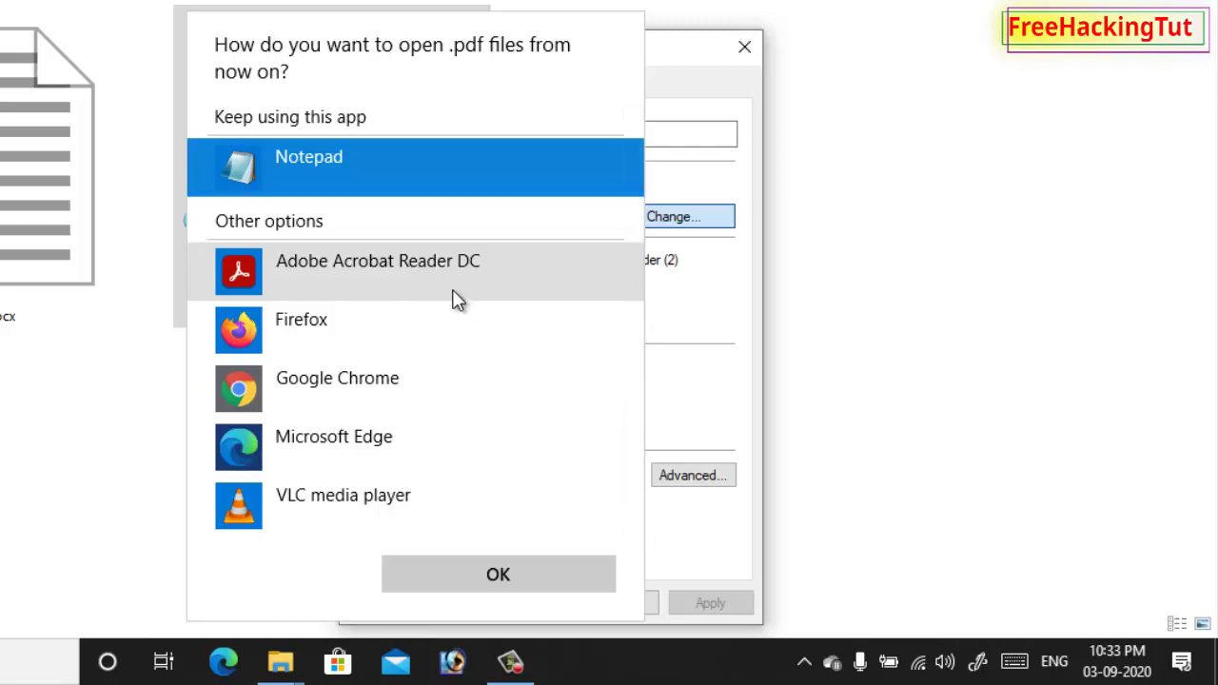
Set .pdf files to open with Adobe Acrobat Reader DC and apply it in doo.pdf Properties.
{"action": "left_click", "coordinate": [344, 268]}
{"action": "left_click", "coordinate": [466, 578]}
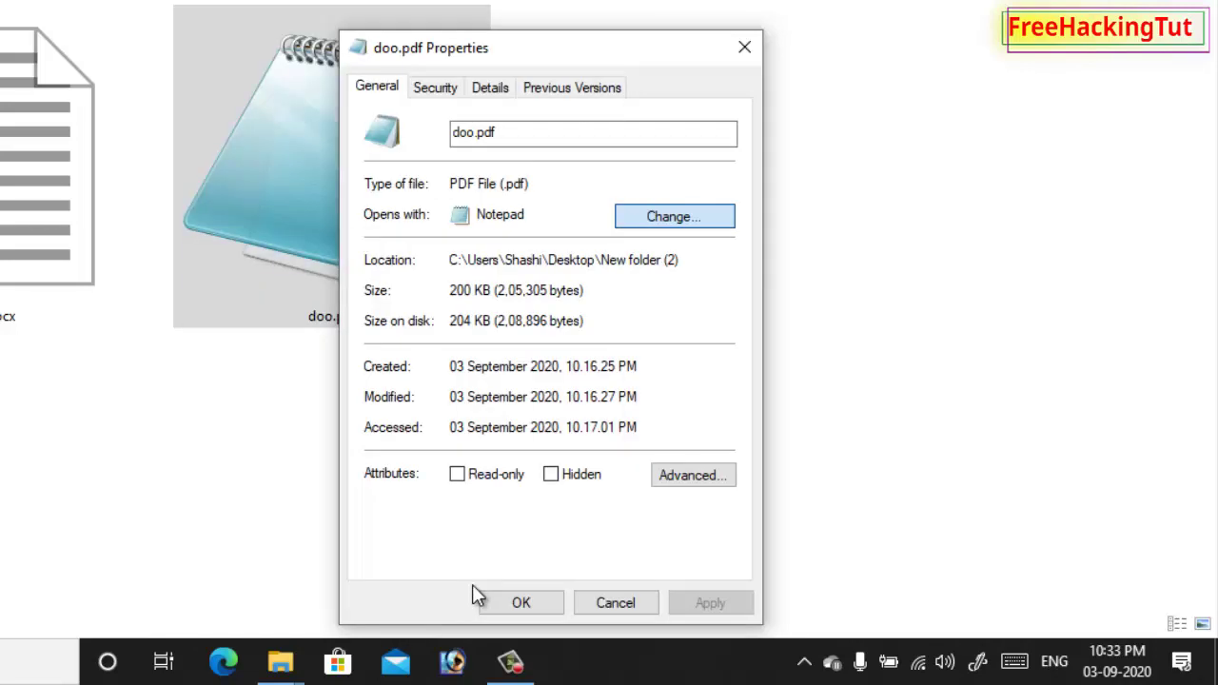
{"action": "left_click", "coordinate": [711, 603]}
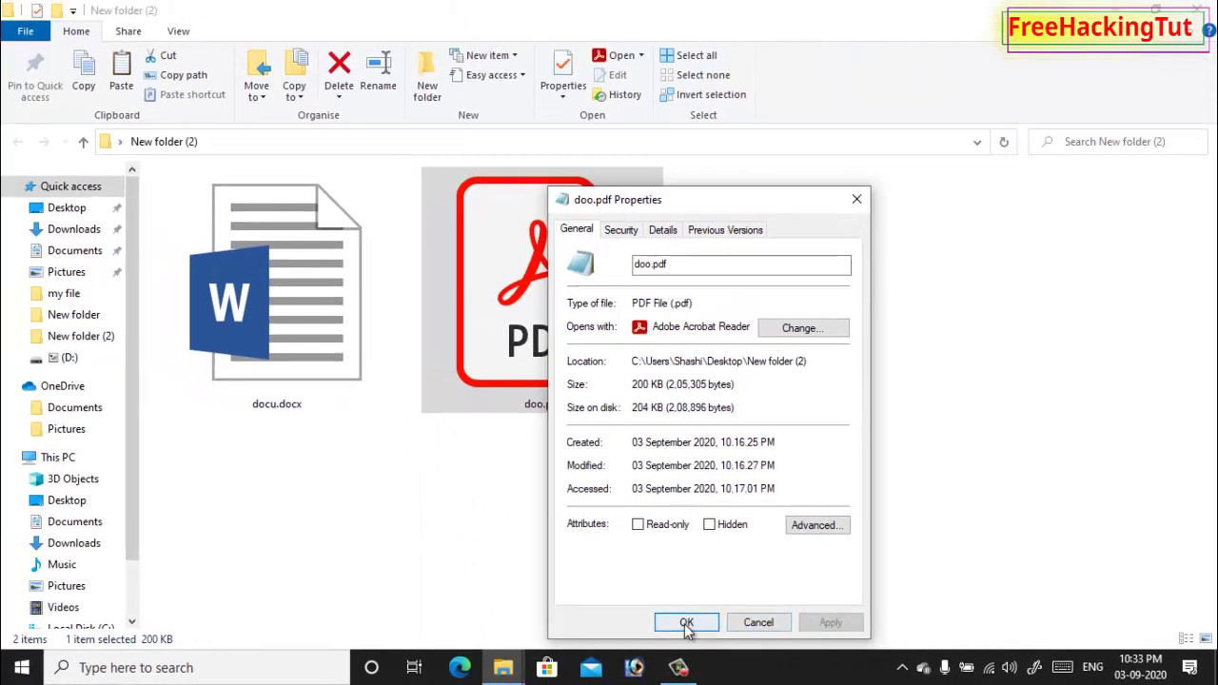
{"action": "left_click", "coordinate": [521, 602]}
{"action": "left_click", "coordinate": [868, 443]}
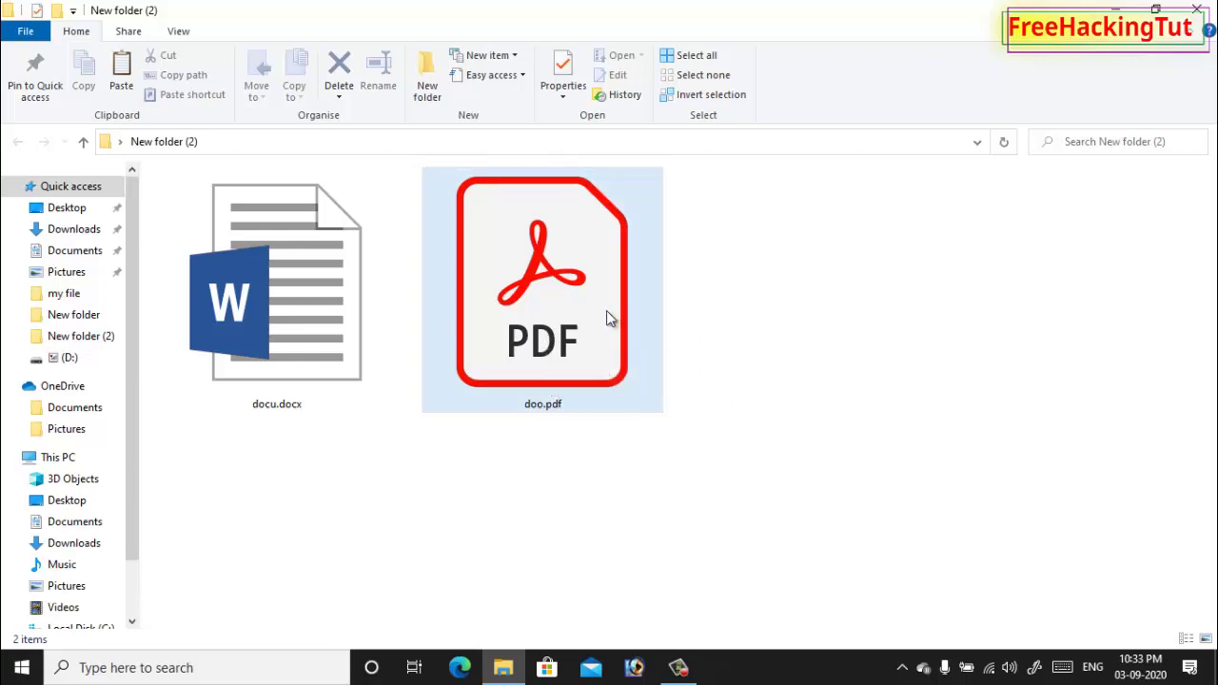
{"action": "double_click", "coordinate": [549, 292]}
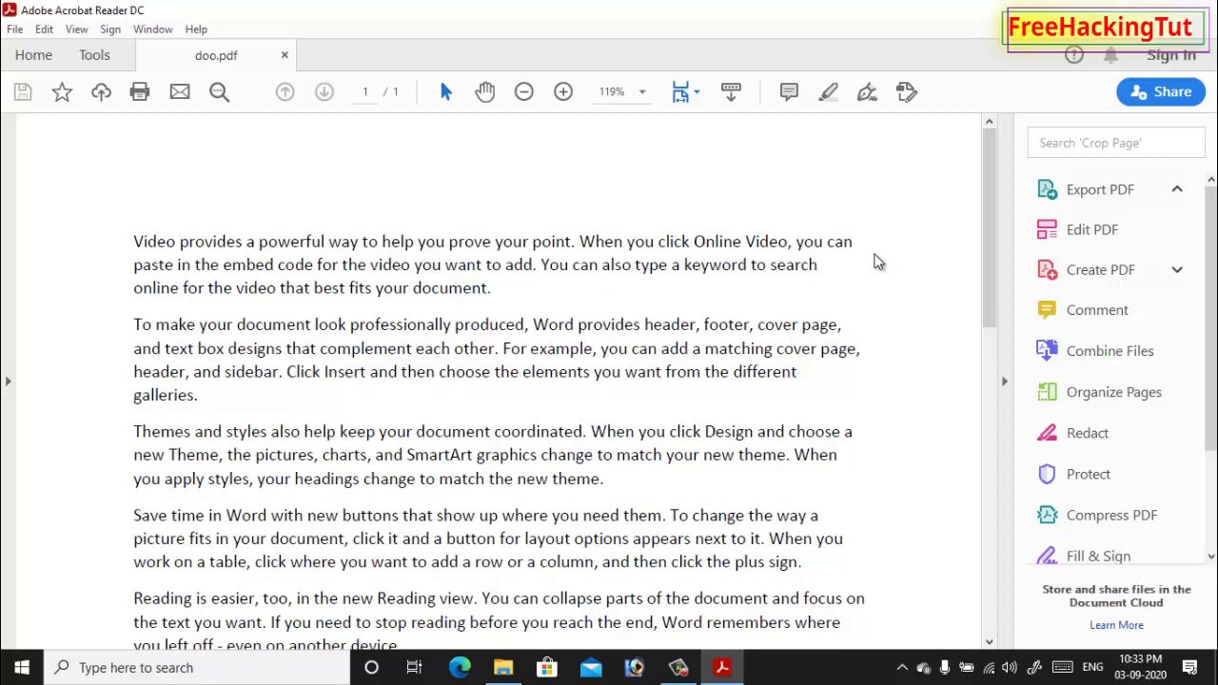
{"action": "key", "text": "alt+F4"}
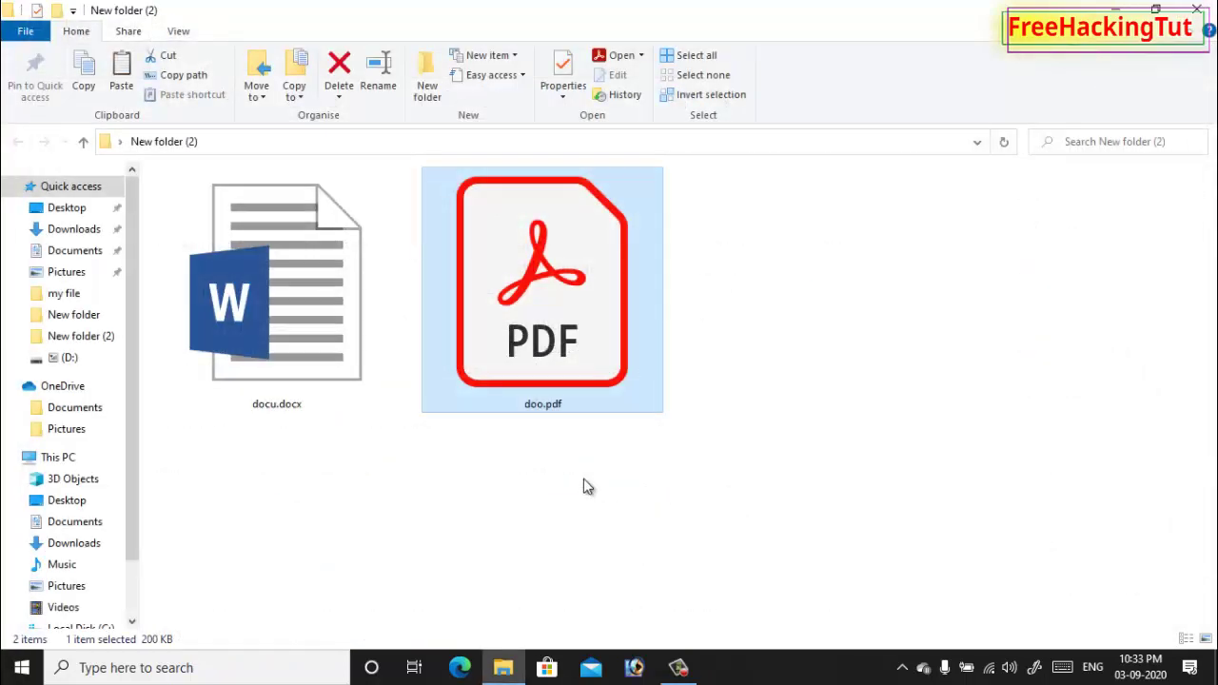